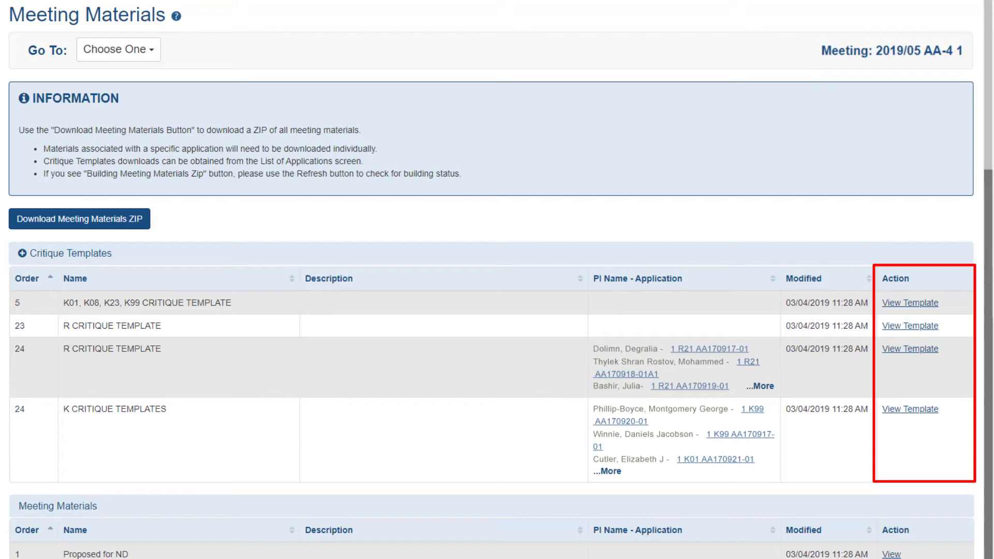
- Scroll through the Critique Templates list to review the R21 and K templates, then back up
{"action": "scroll", "coordinate": [497, 280], "scroll_direction": "down", "scroll_amount": 2}
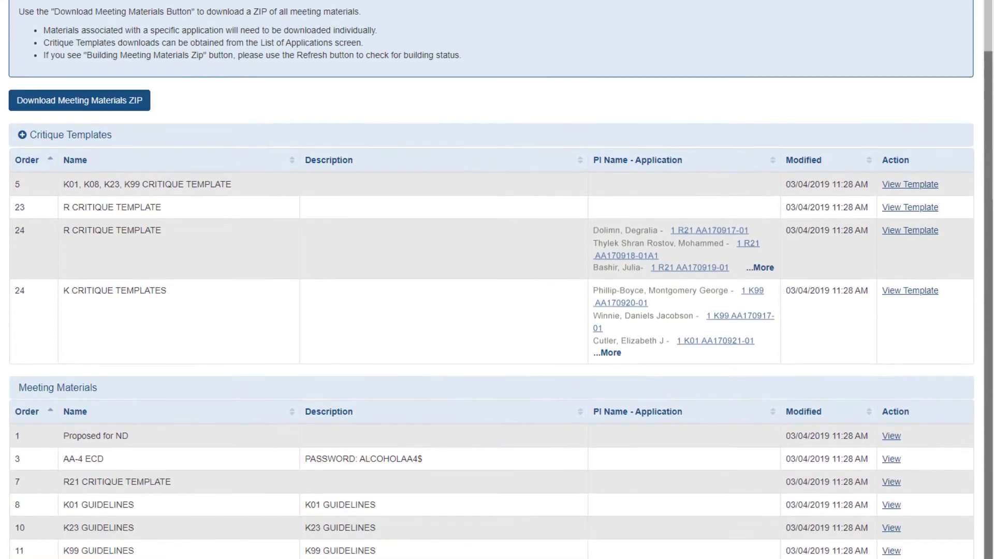
{"action": "scroll", "coordinate": [497, 280], "scroll_direction": "down", "scroll_amount": 4}
{"action": "scroll", "coordinate": [497, 280], "scroll_direction": "down", "scroll_amount": 3}
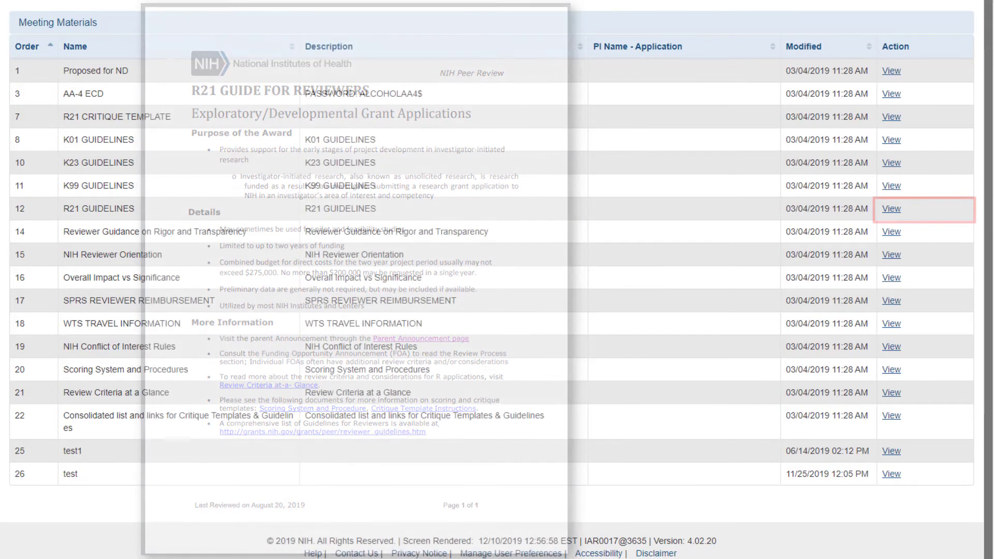
{"action": "scroll", "coordinate": [497, 279], "scroll_direction": "up", "scroll_amount": 2}
{"action": "scroll", "coordinate": [497, 279], "scroll_direction": "up", "scroll_amount": 4}
{"action": "scroll", "coordinate": [497, 281], "scroll_direction": "up", "scroll_amount": 4}
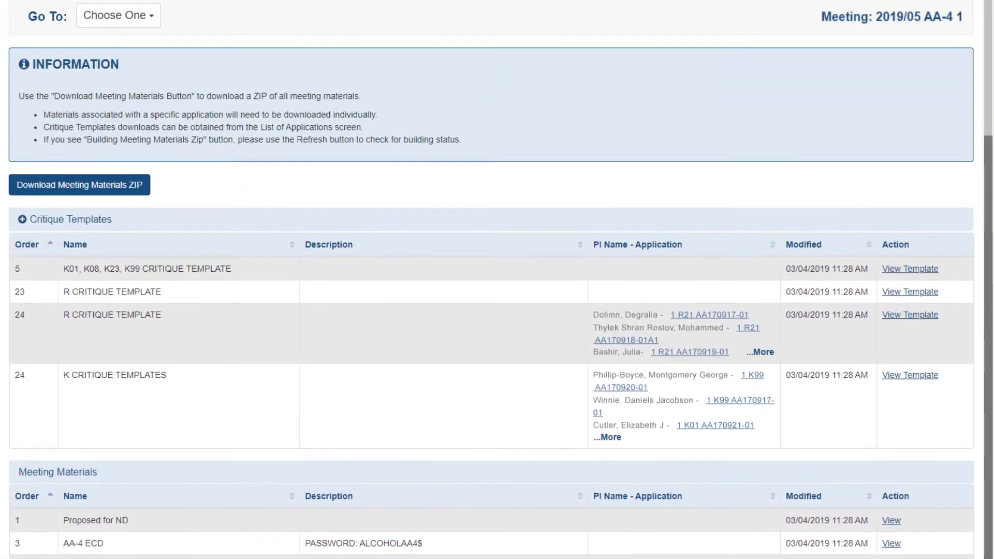
- Open the Go To 'Choose One' dropdown listing other meeting pages
{"action": "left_click", "coordinate": [150, 83]}
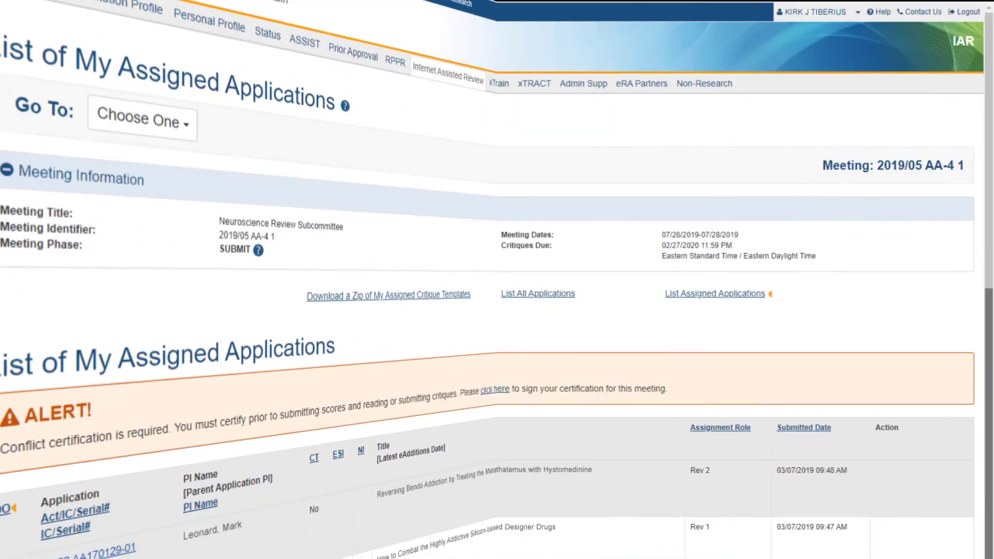
- Scroll down to the assigned applications table for meeting 2019/05 AA-4 1
{"action": "scroll", "coordinate": [498, 280], "scroll_direction": "down", "scroll_amount": 1}
{"action": "scroll", "coordinate": [497, 280], "scroll_direction": "down", "scroll_amount": 2}
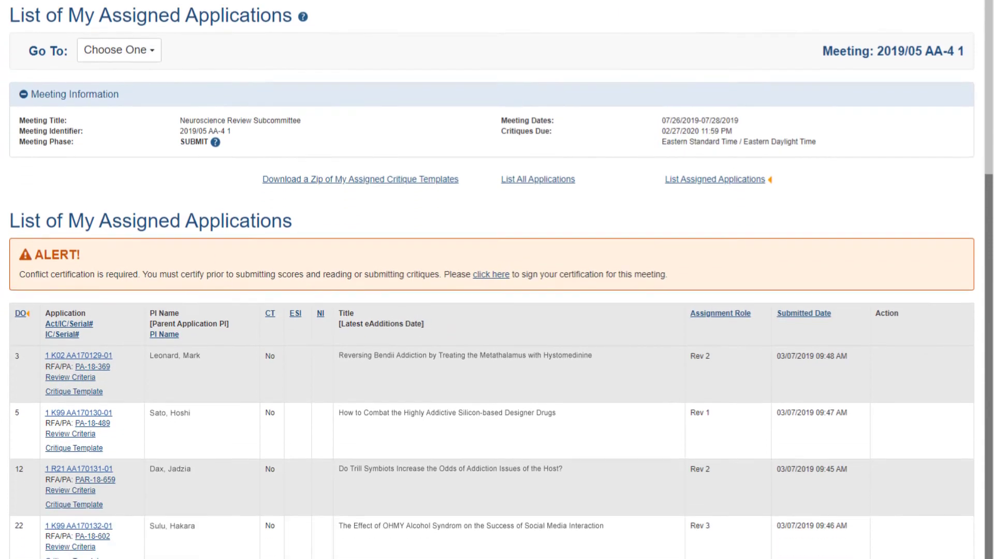
{"action": "scroll", "coordinate": [497, 279], "scroll_direction": "down", "scroll_amount": 3}
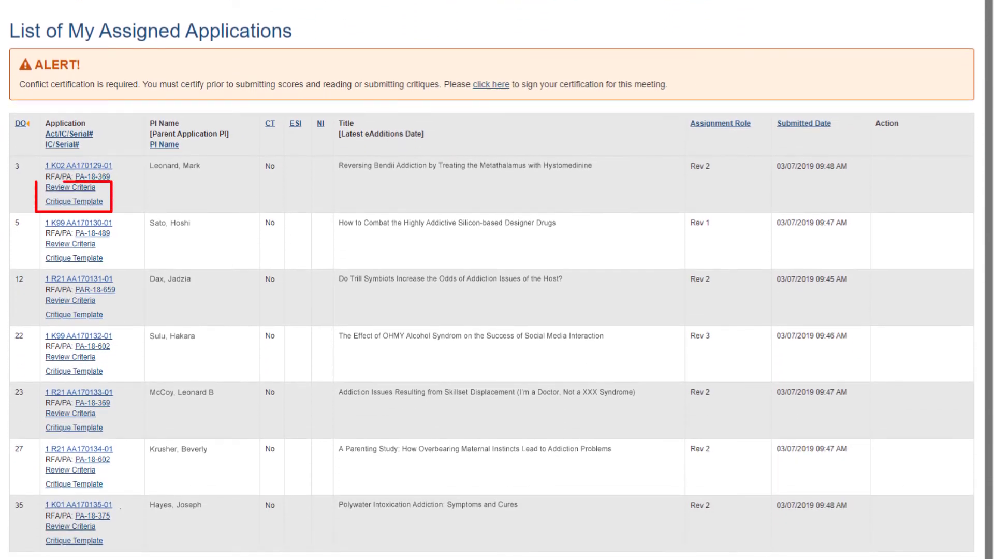